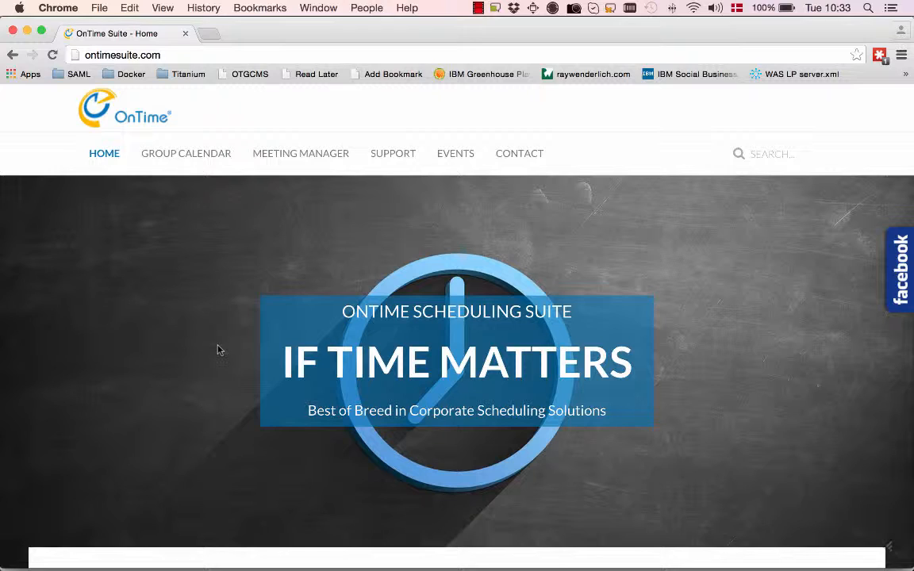
# Switch to IBM Notes and open the External display group configuration from the OTGC - BLEED - Config database
pyautogui.press('super+Tab')
pyautogui.press('super+Tab')
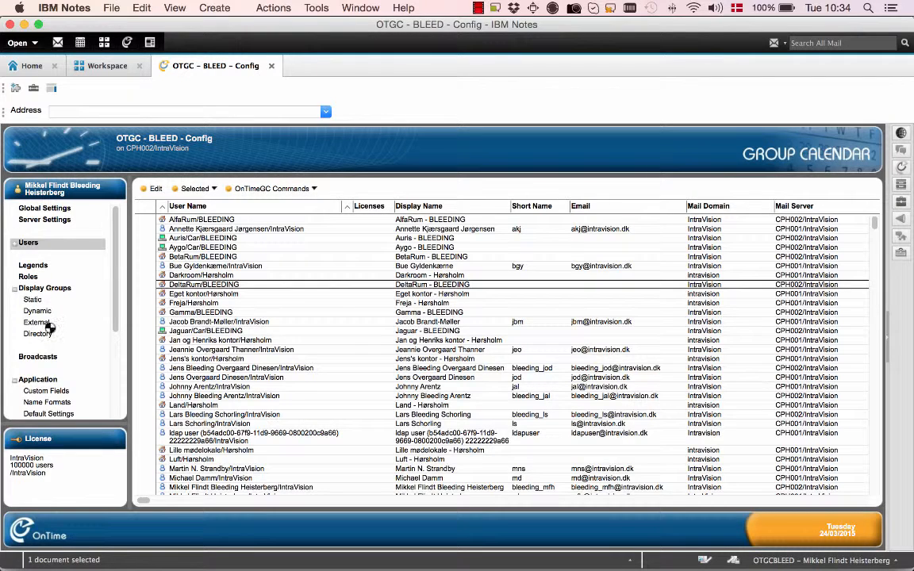
pyautogui.click(46, 325)
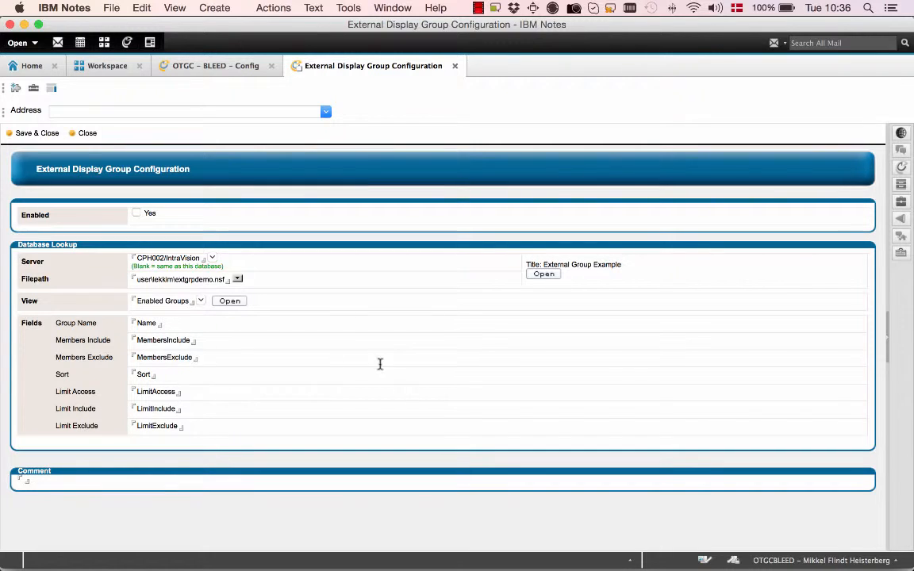
# Open the External Group Example lookup database and look through its Disabled Groups and Enabled Groups views
pyautogui.click(549, 275)
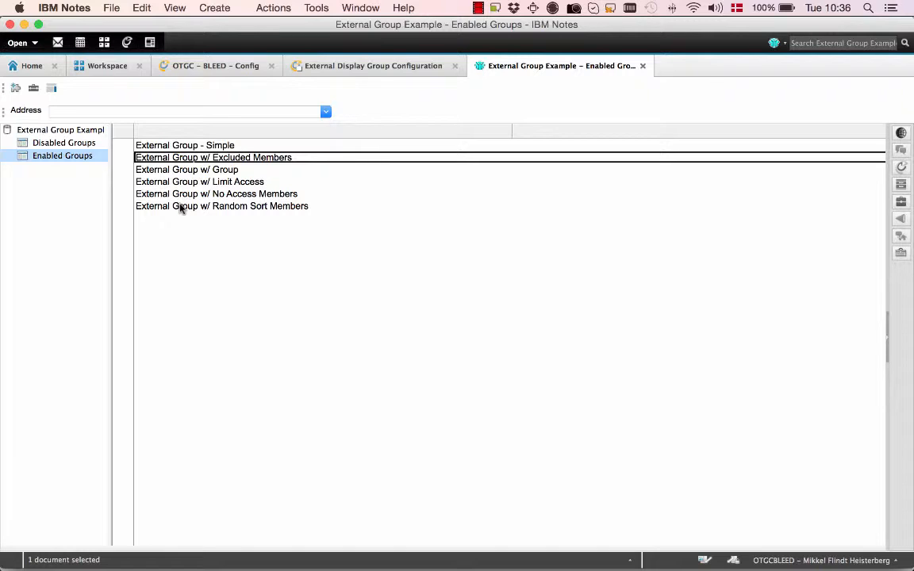
pyautogui.click(82, 149)
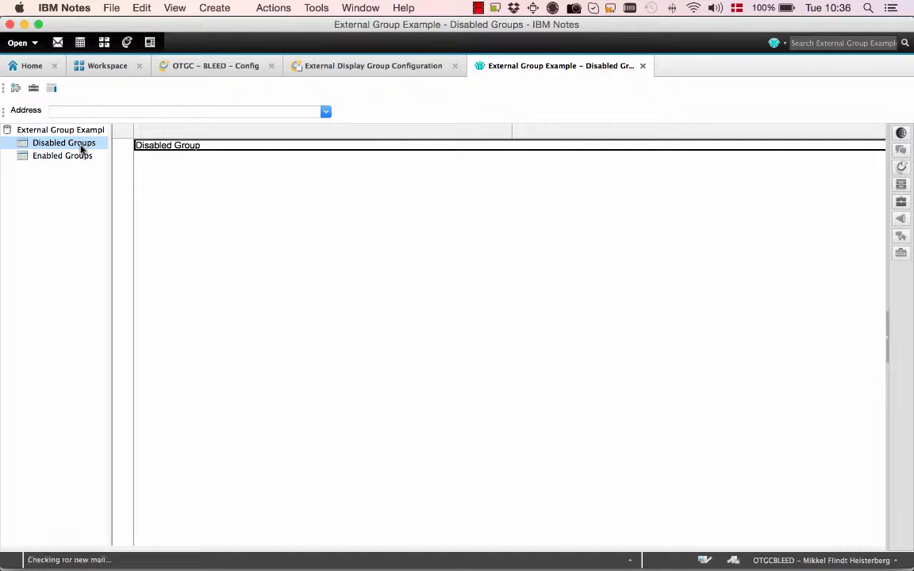
pyautogui.click(76, 157)
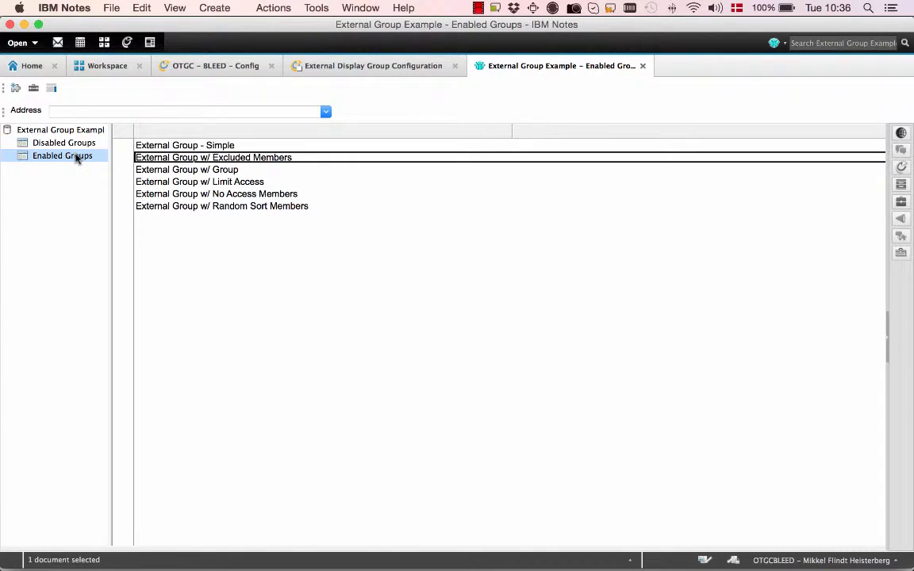
# Inspect the fields of the "External Group - Simple" document in edit and read mode, and close it
pyautogui.doubleClick(219, 148)
pyautogui.click(230, 196)
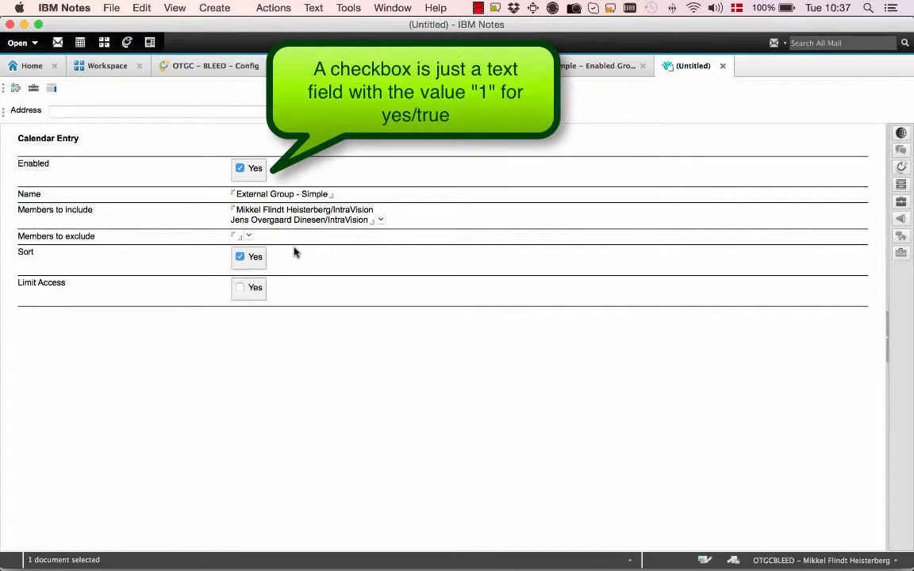
pyautogui.press('super+e')
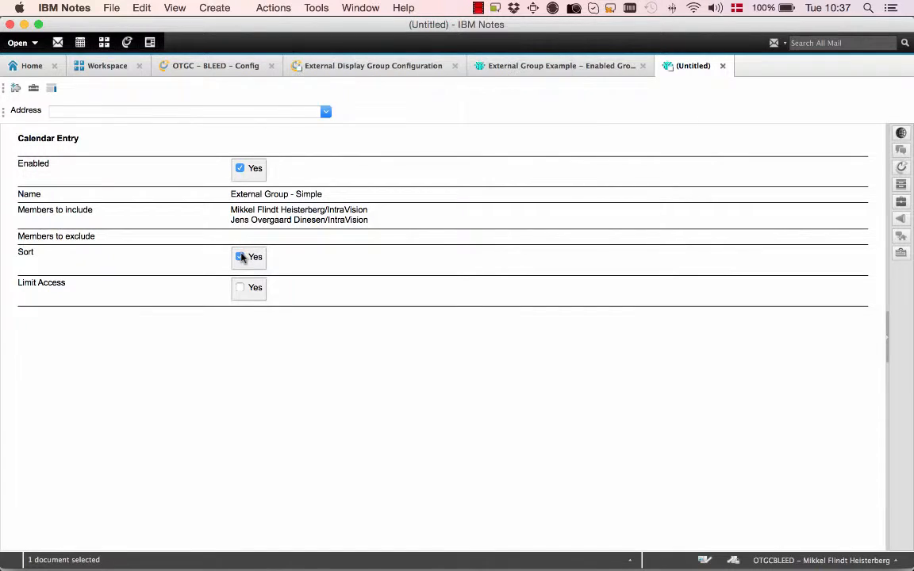
pyautogui.press('Escape')
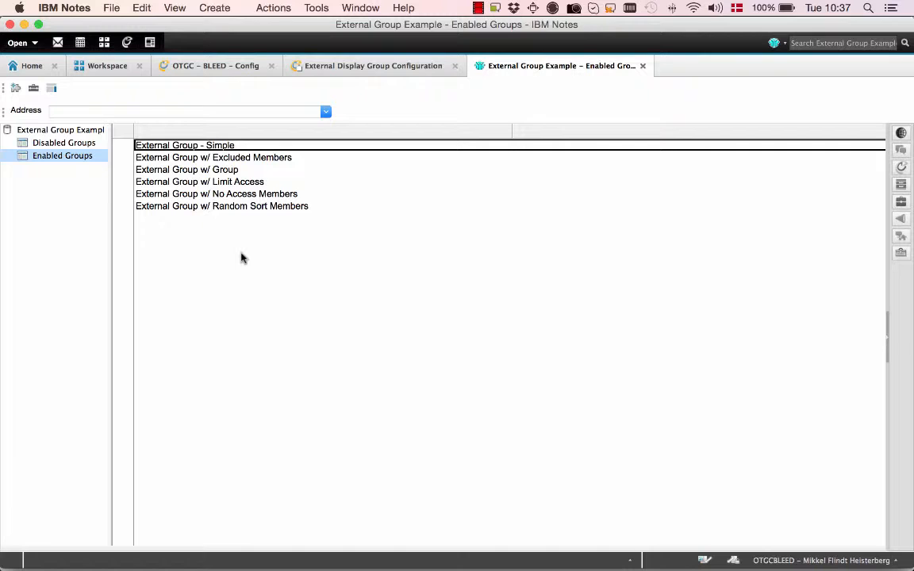
# Review the member settings of "External Group w/ Excluded Members" and "External Group w/ Group", closing each document
pyautogui.press('Down')
pyautogui.press('Return')
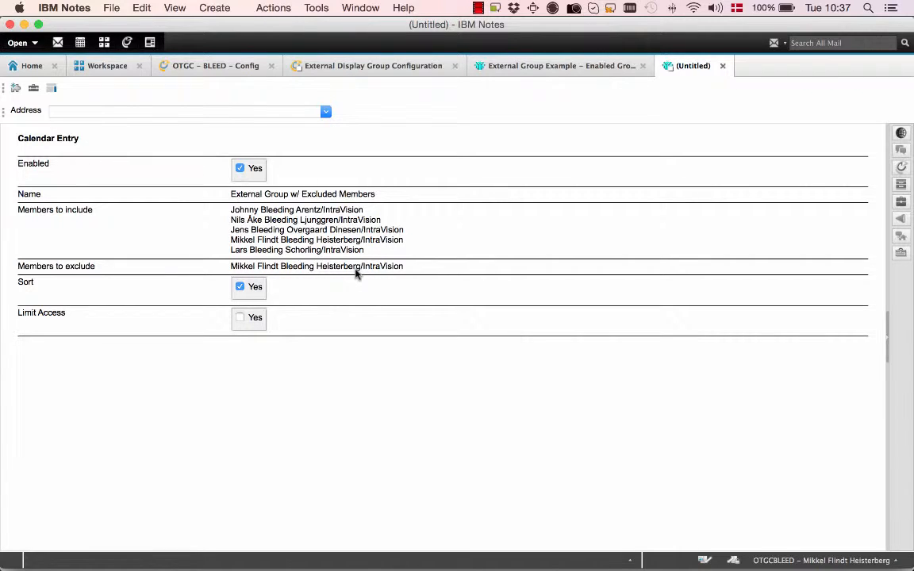
pyautogui.press('Escape')
pyautogui.press('Down')
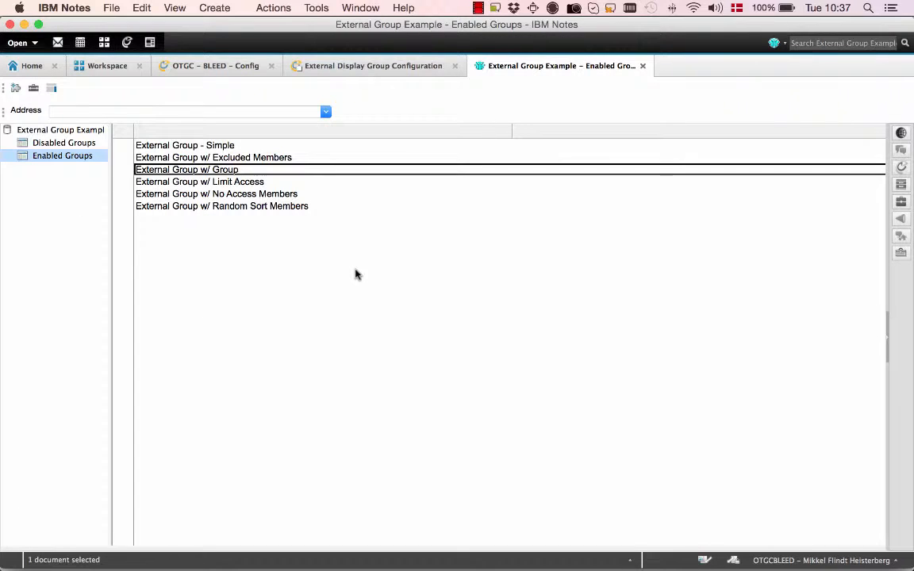
pyautogui.press('Return')
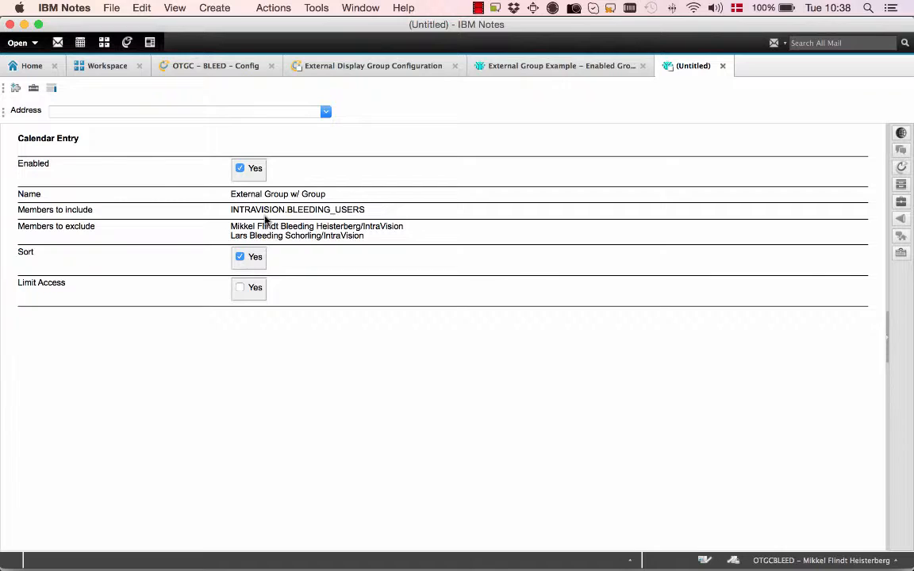
pyautogui.press('Escape')
# Review the access and member settings of "External Group w/ Limit Access" and "External Group w/ No Access Members", closing each
pyautogui.doubleClick(260, 183)
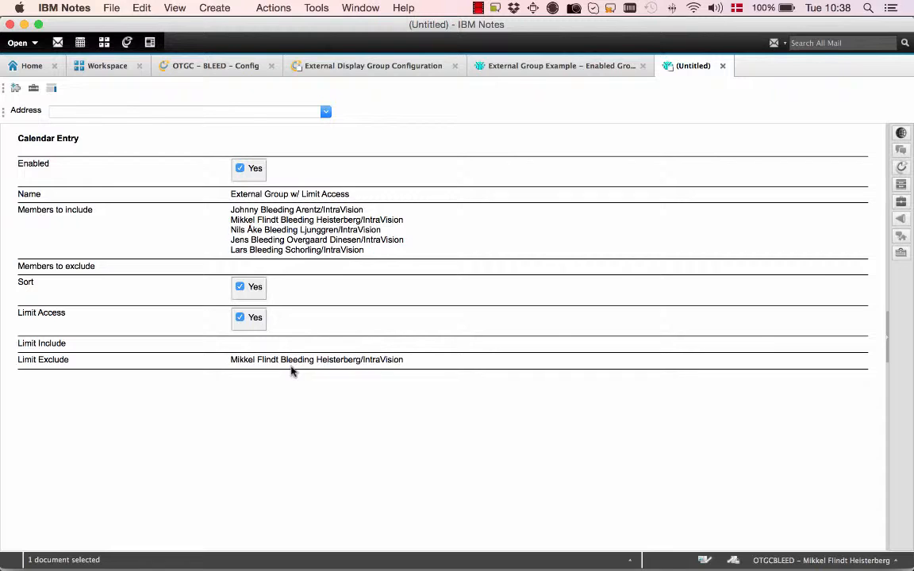
pyautogui.press('Escape')
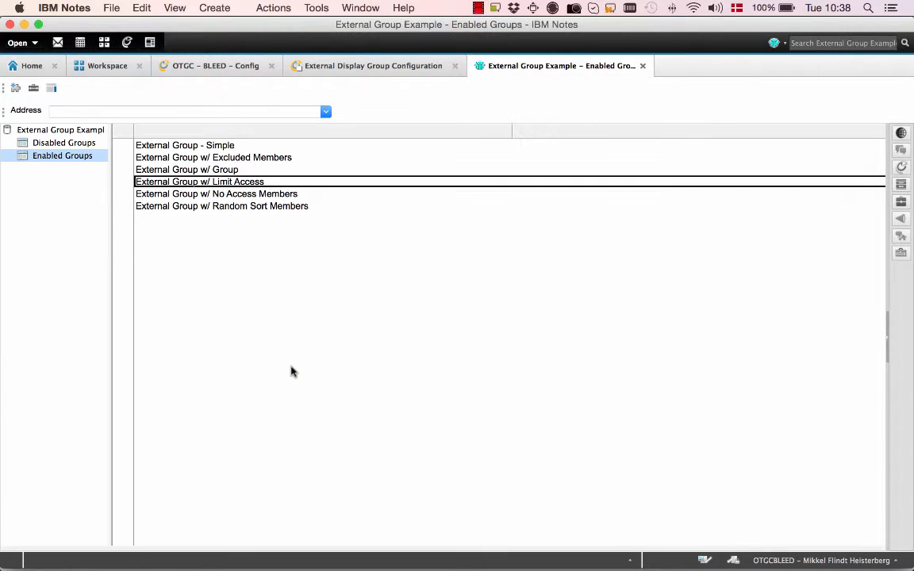
pyautogui.press('Down')
pyautogui.press('Return')
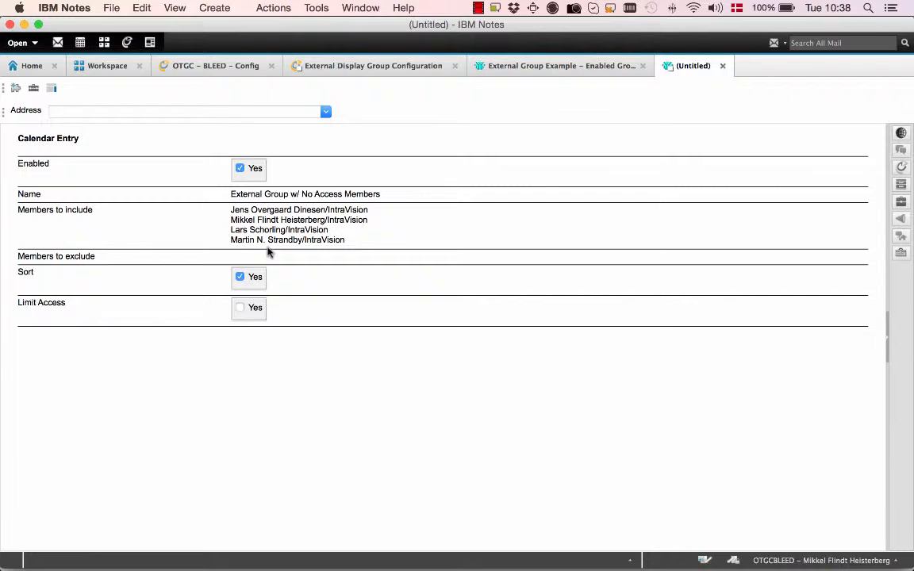
pyautogui.press('Escape')
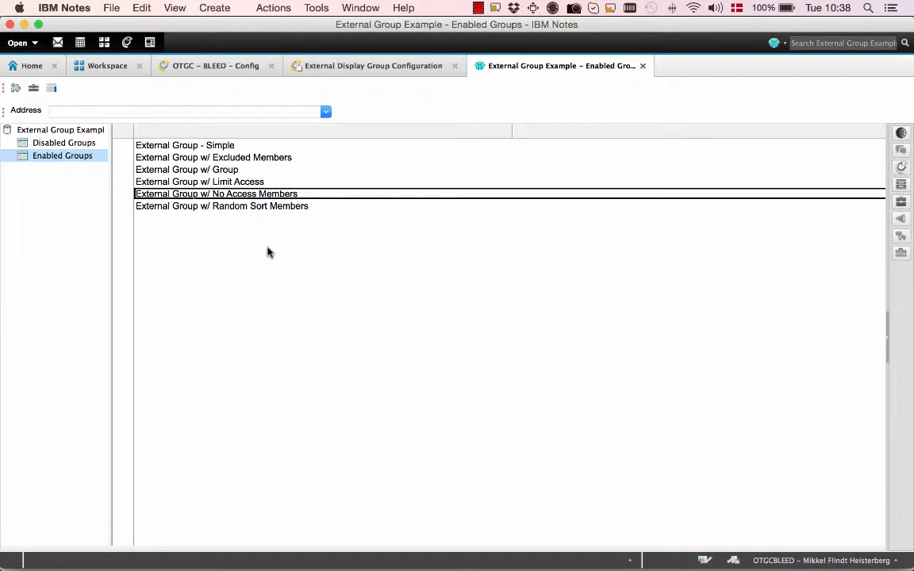
# Review the member order and Sort setting of "External Group w/ Random Sort Members" and close the document
pyautogui.press('Down')
pyautogui.press('Return')
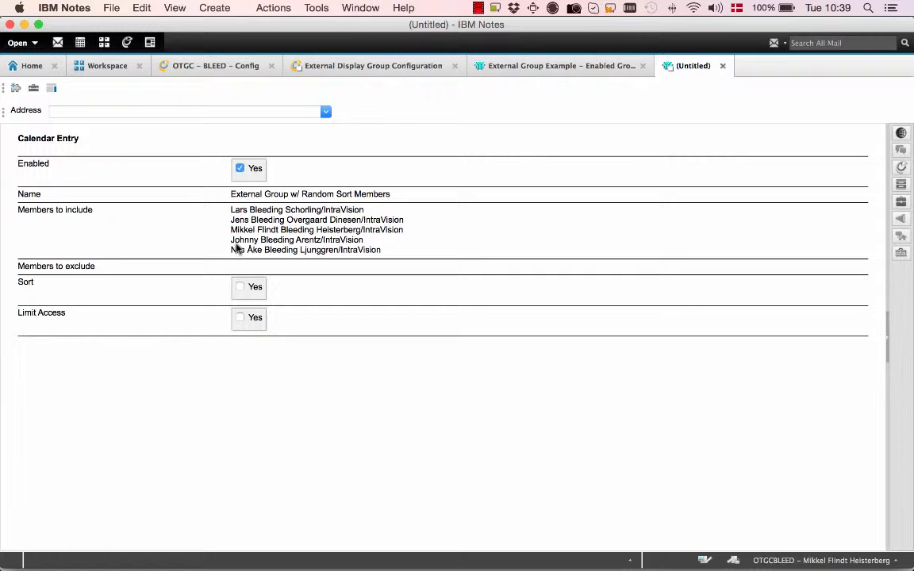
pyautogui.press('Escape')
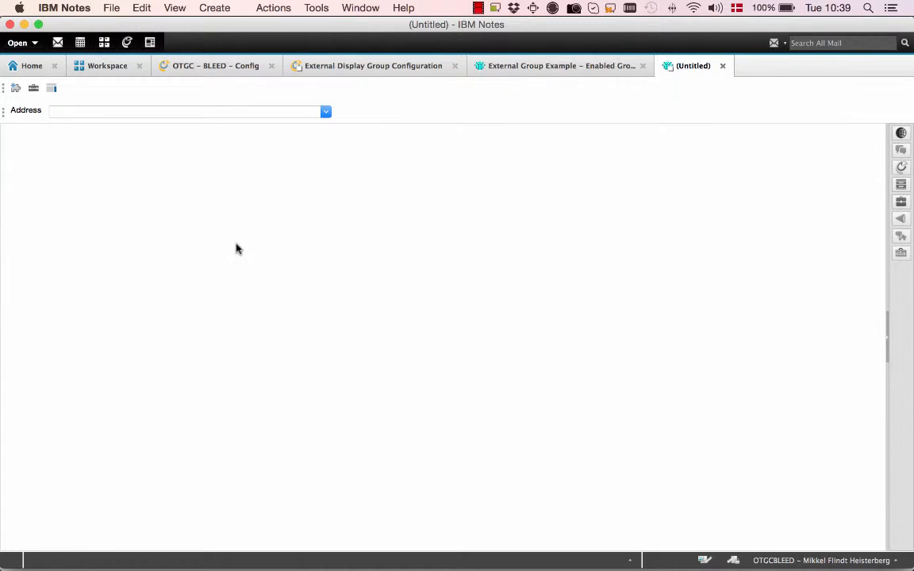
# Check the public groups listed in the OnTime Group Calendar client, and return to the External Display Group Configuration document
pyautogui.click(364, 70)
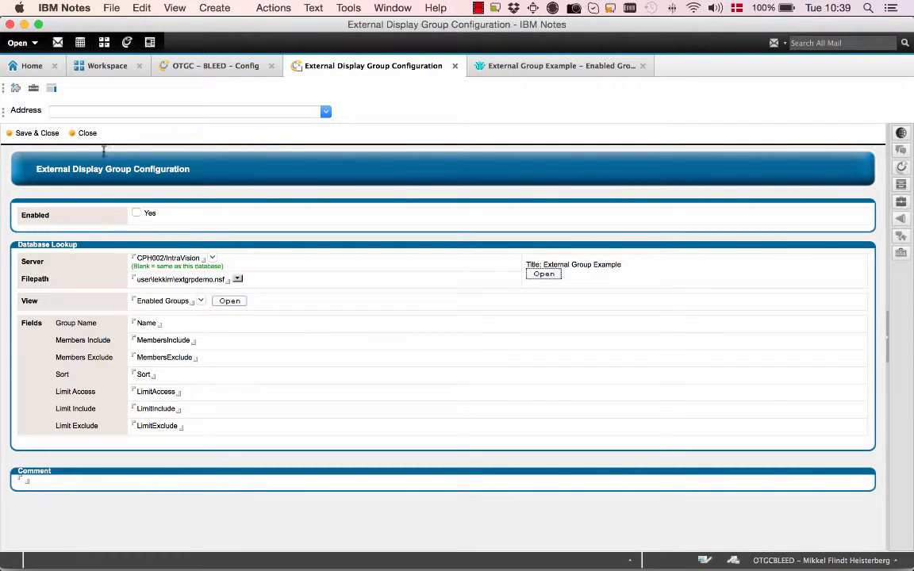
pyautogui.click(127, 43)
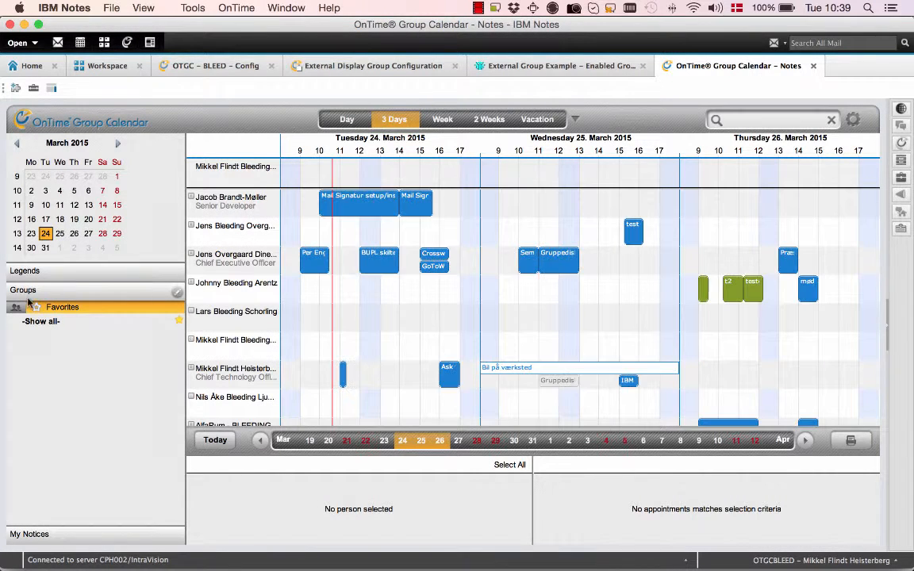
pyautogui.click(16, 307)
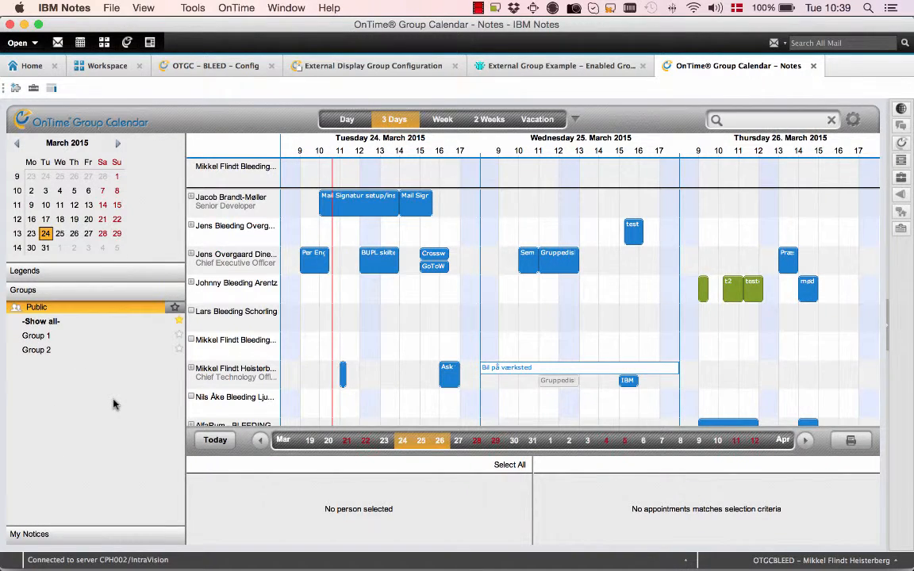
pyautogui.press('super+w')
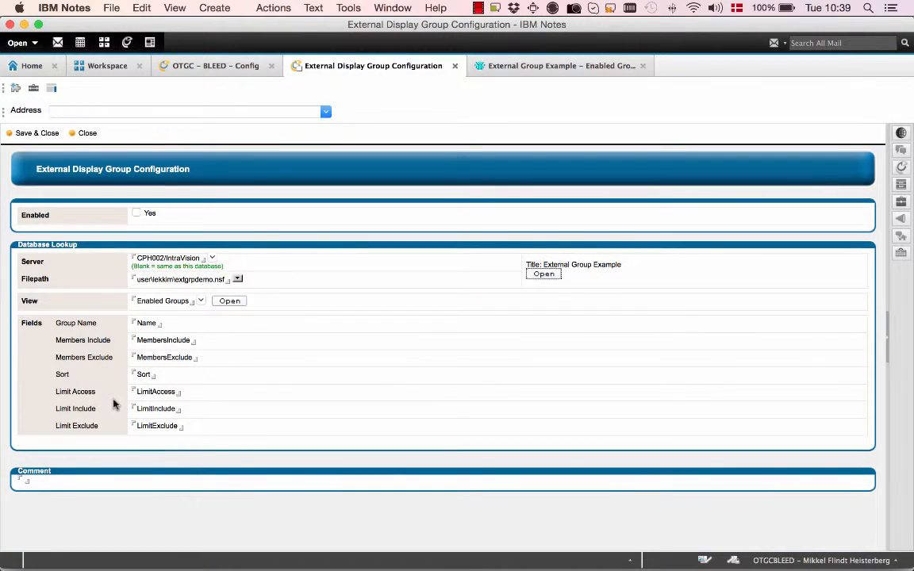
# Enable the external display group configuration and save and close the document
pyautogui.click(138, 214)
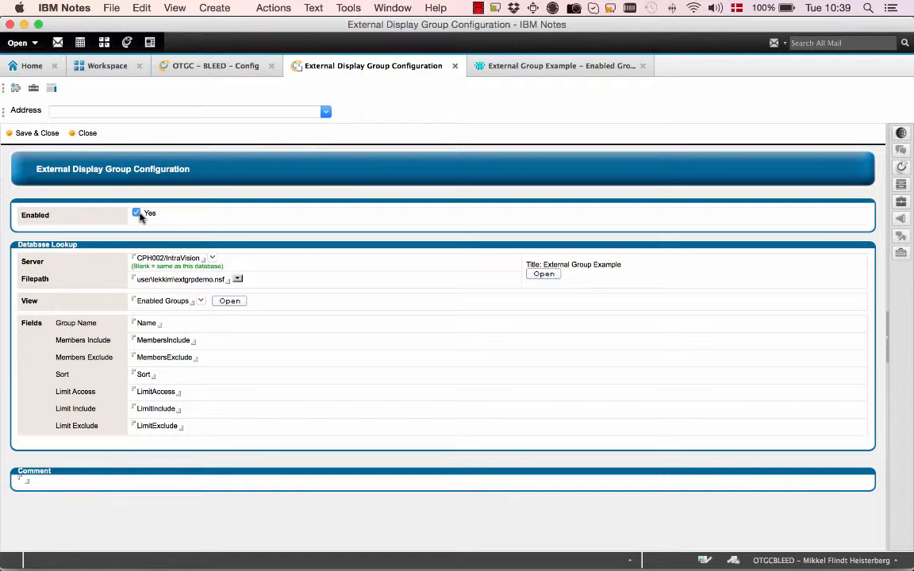
pyautogui.click(37, 134)
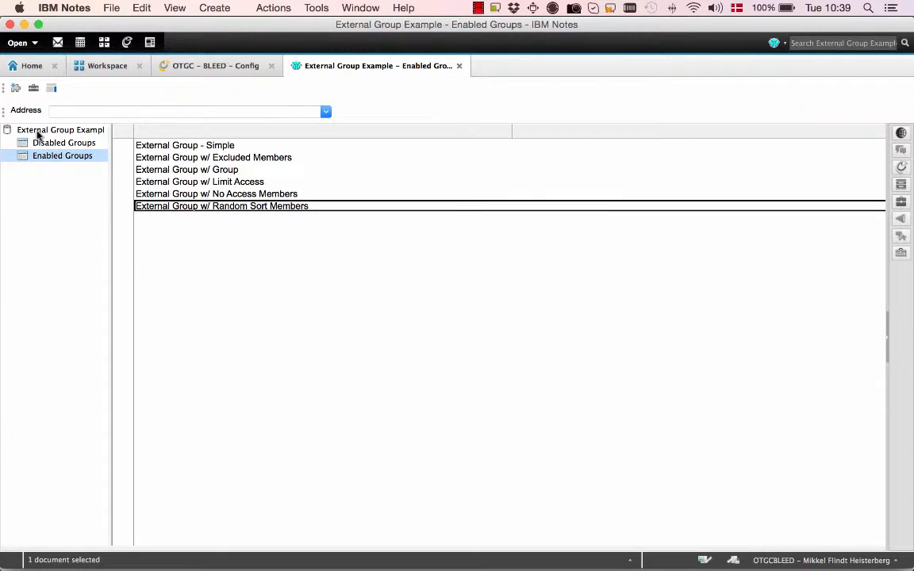
# Run the Admin - All OnTimeGC command from the OTGC - BLEED - Config database
pyautogui.click(208, 72)
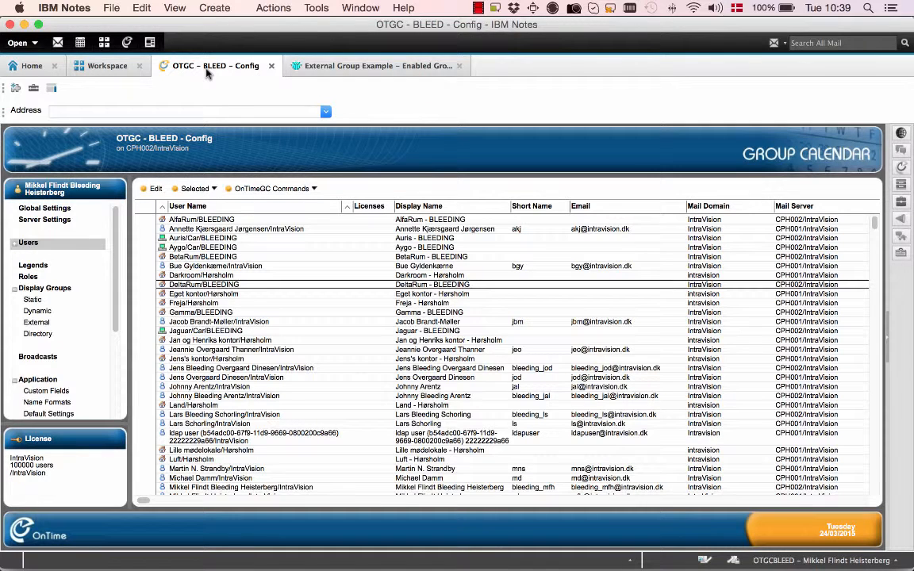
pyautogui.click(266, 189)
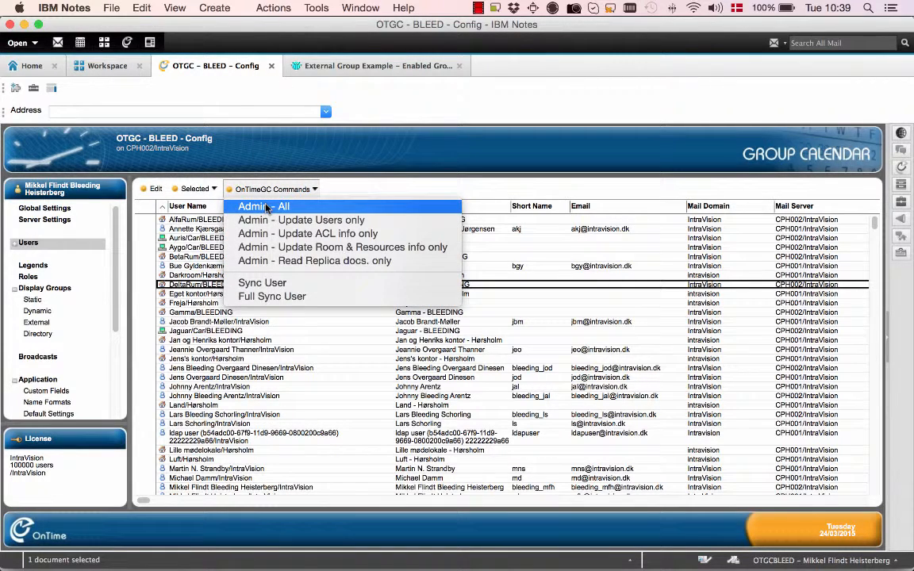
pyautogui.click(354, 185)
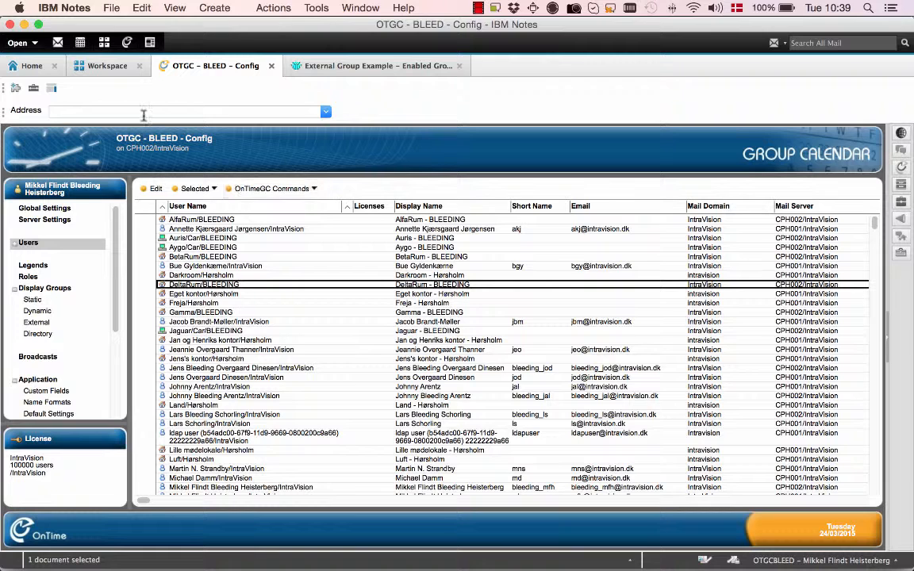
# Show the public groups in the OnTime Group Calendar and examine the members of each external group in turn
pyautogui.click(128, 43)
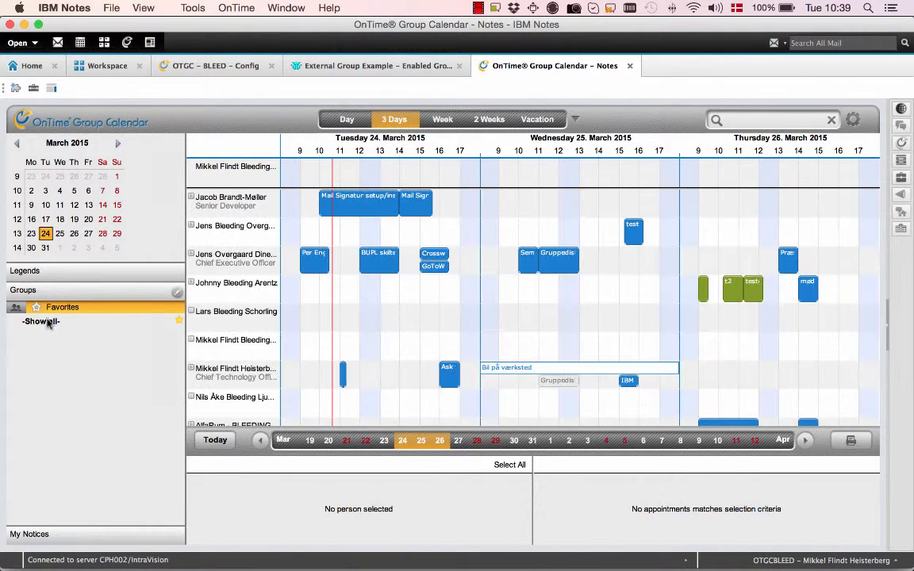
pyautogui.click(17, 309)
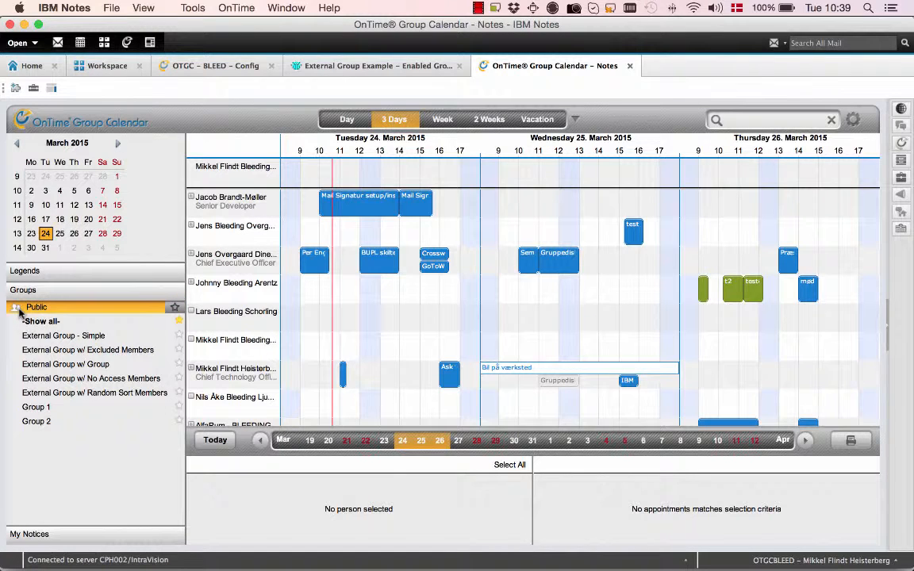
pyautogui.click(56, 339)
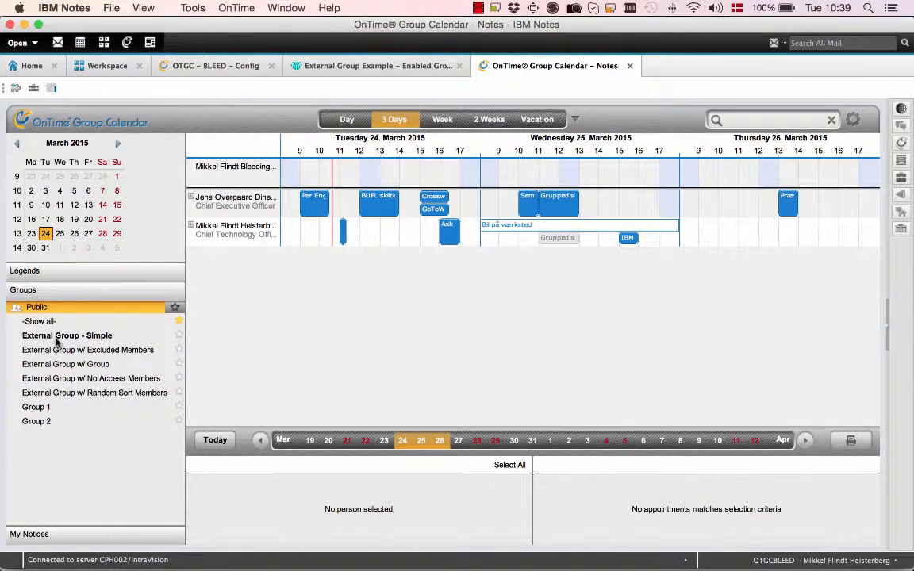
pyautogui.click(101, 351)
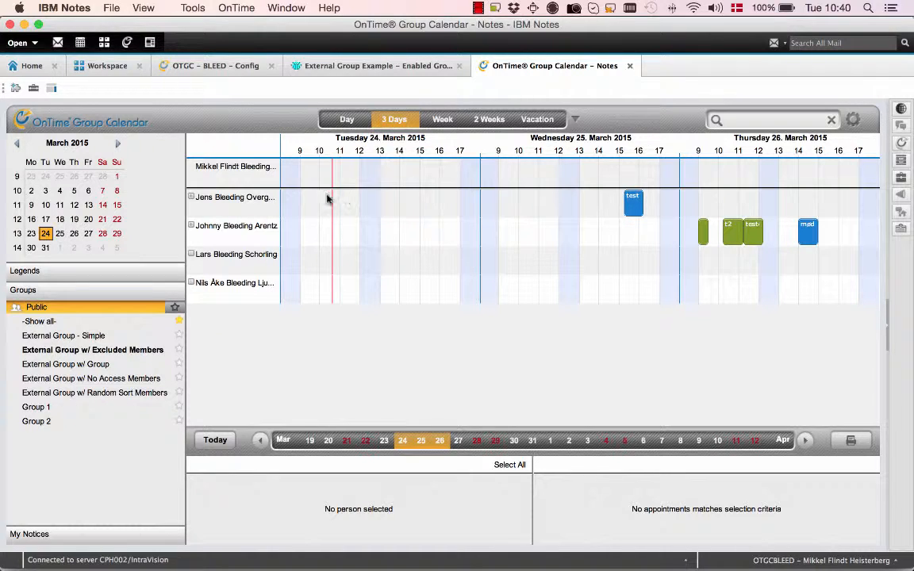
pyautogui.click(121, 367)
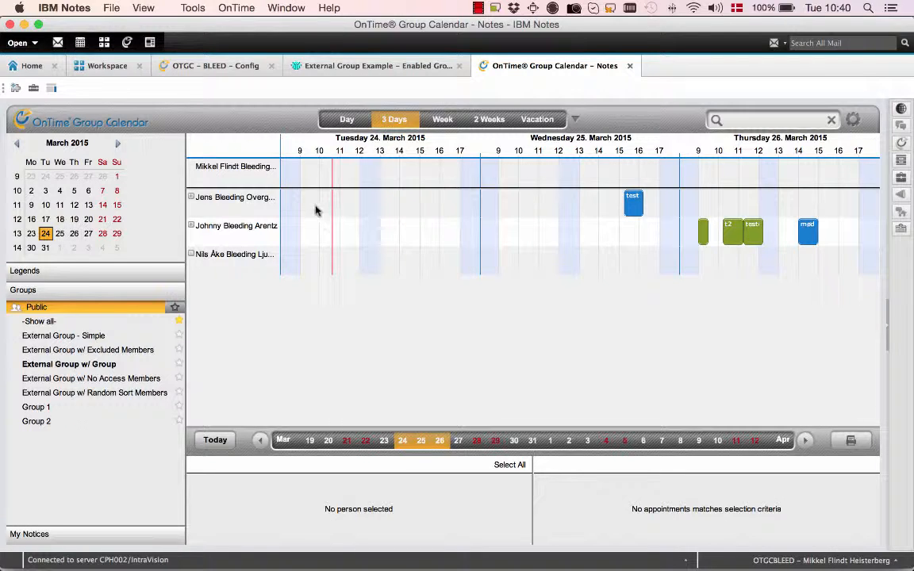
pyautogui.click(98, 380)
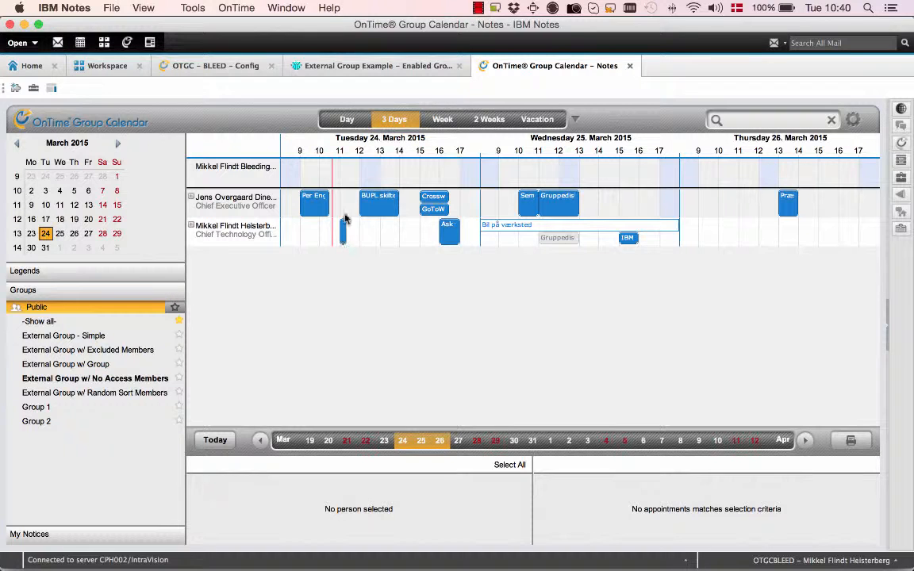
pyautogui.click(139, 392)
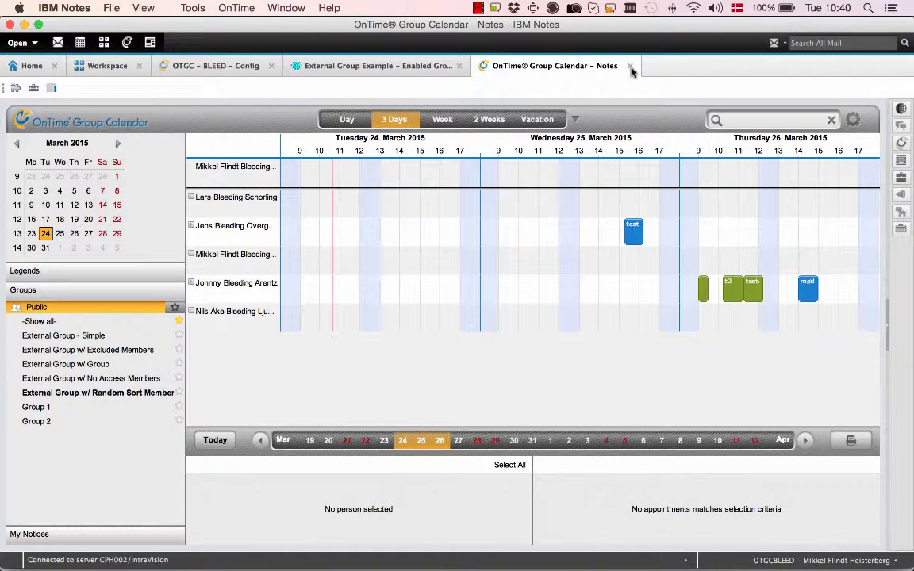
# Move the last member to the top of the members to include in External Group w/ Random Sort Members, then save and close it
pyautogui.press('super+w')
pyautogui.click(389, 73)
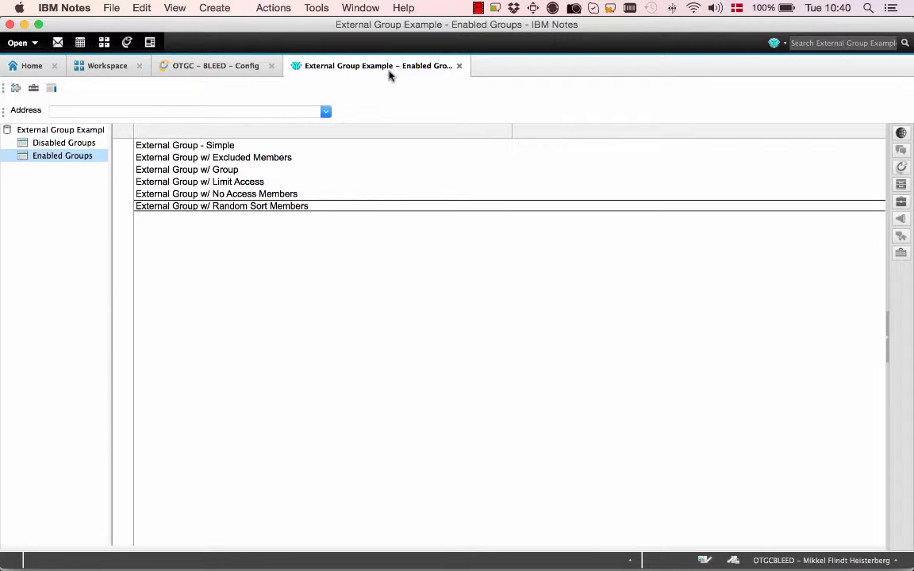
pyautogui.doubleClick(253, 206)
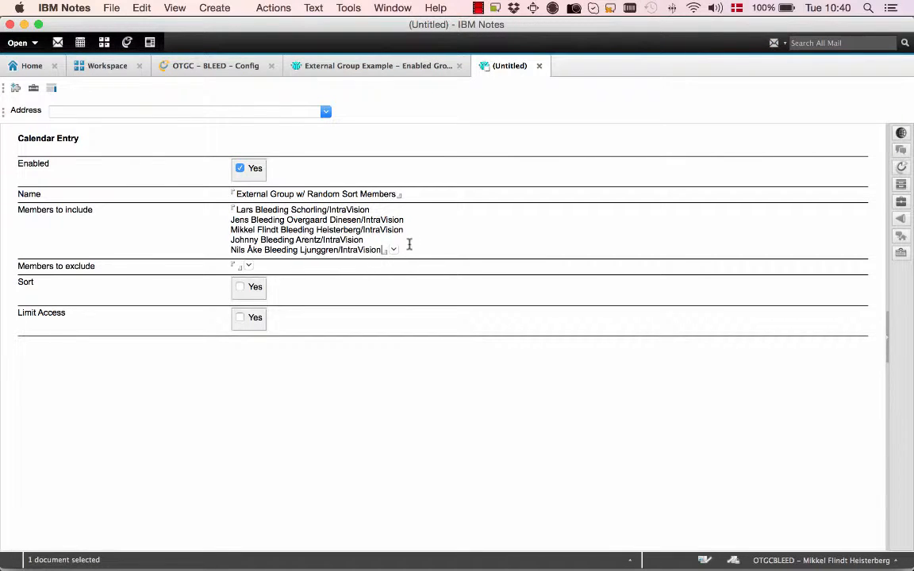
pyautogui.tripleClick(413, 245)
pyautogui.press('super+c')
pyautogui.press('BackSpace')
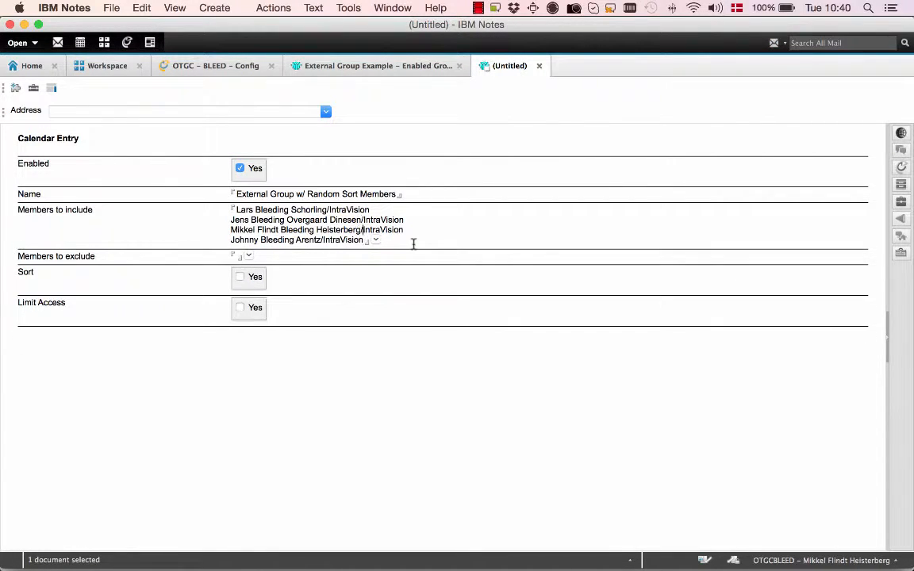
pyautogui.press('super+v')
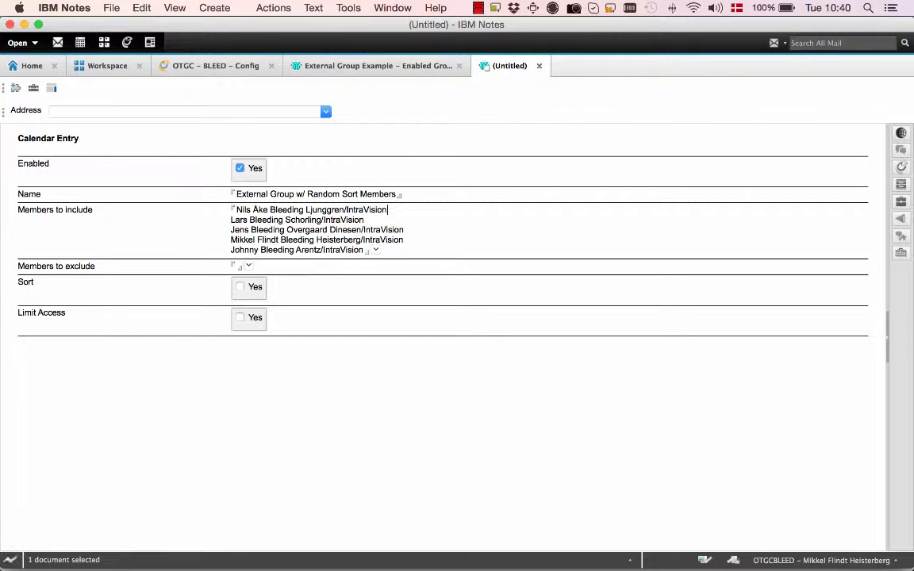
pyautogui.press('Escape')
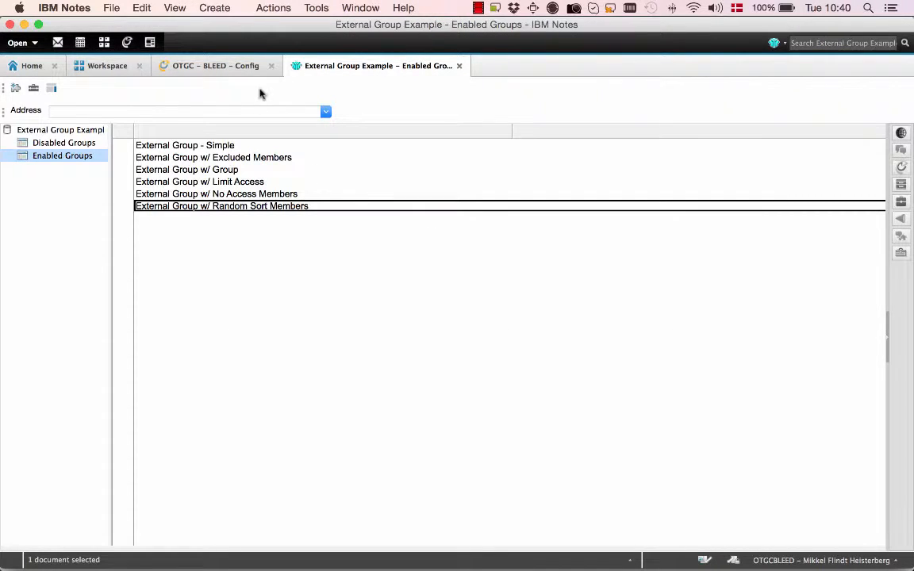
# Reopen the OnTime Group Calendar client and check the member order of the public group External Group w/ Random Sort Members
pyautogui.click(225, 67)
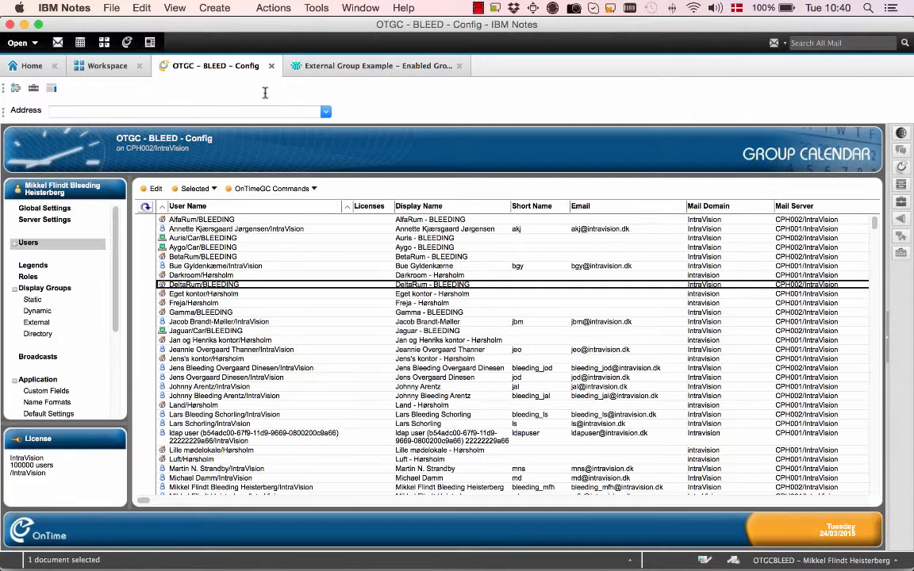
pyautogui.click(128, 42)
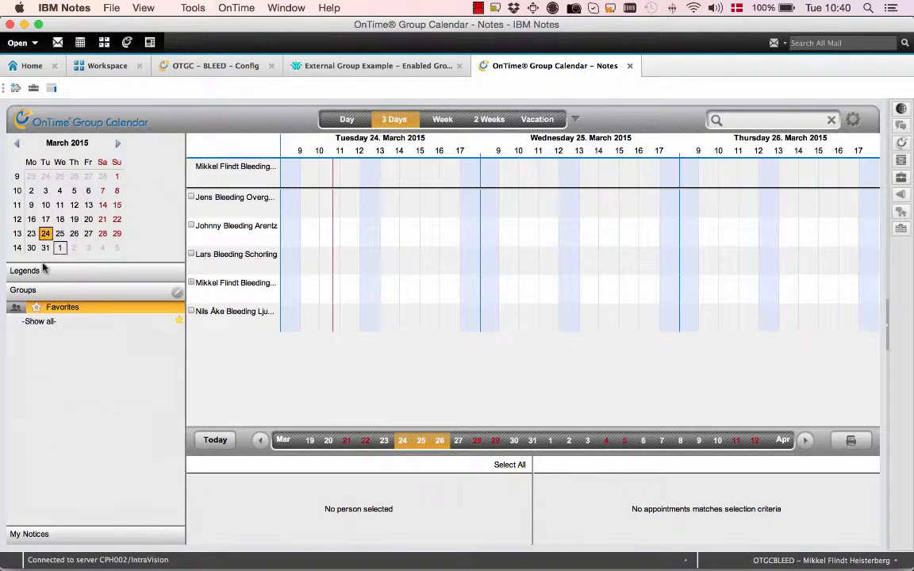
pyautogui.click(15, 309)
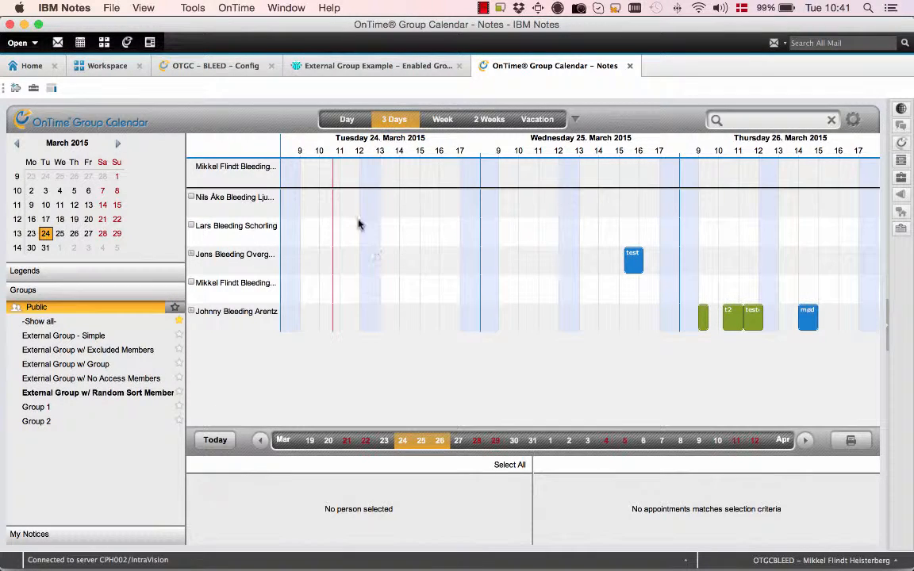
# Return to the OTGC - BLEED - Config database and open the External display groups
pyautogui.click(360, 68)
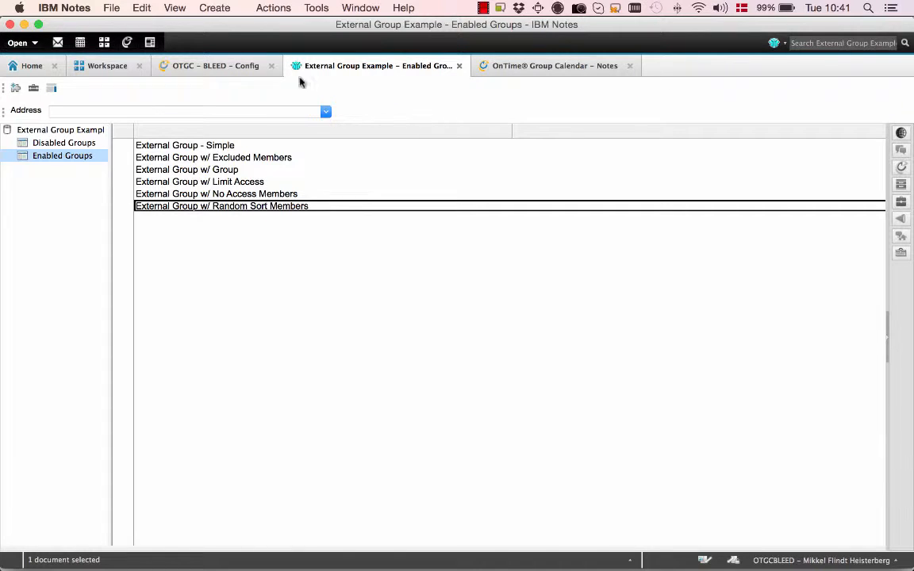
pyautogui.click(246, 69)
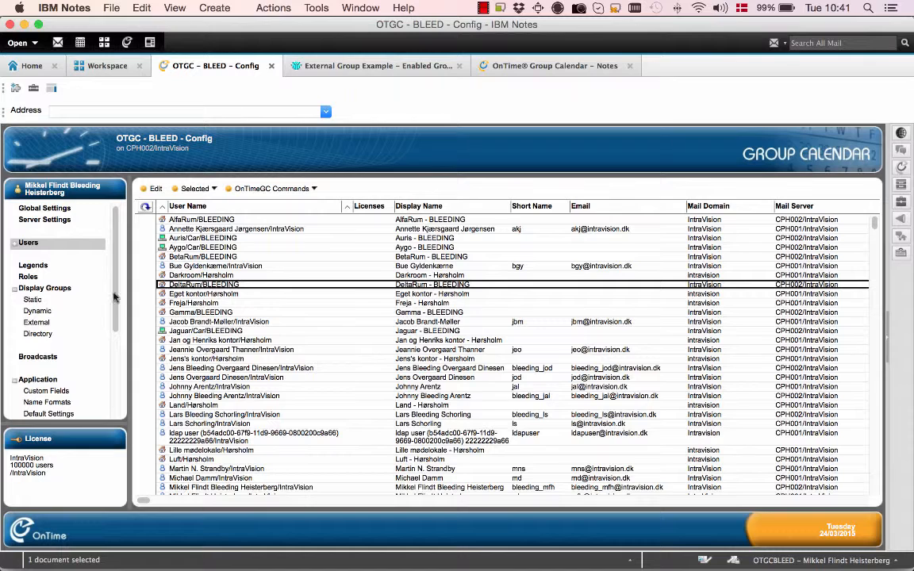
pyautogui.click(46, 322)
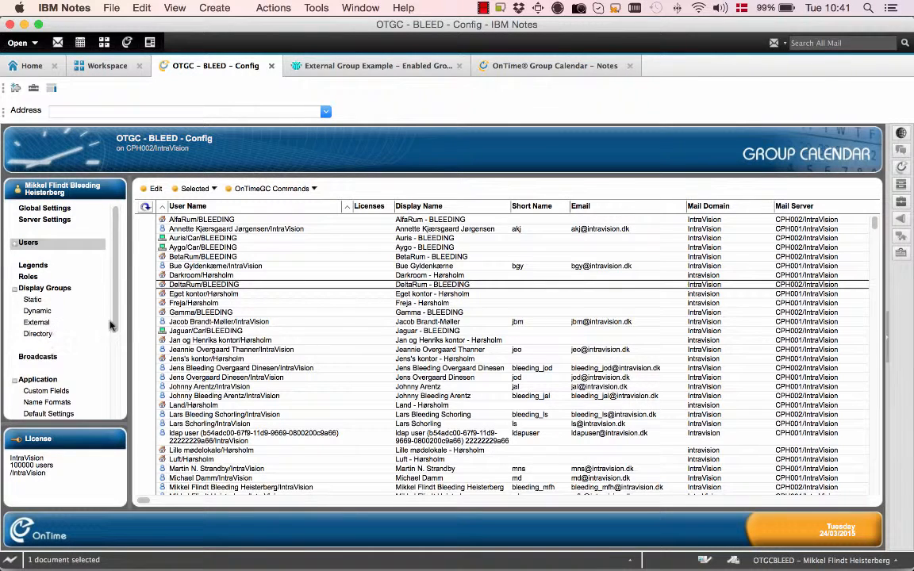